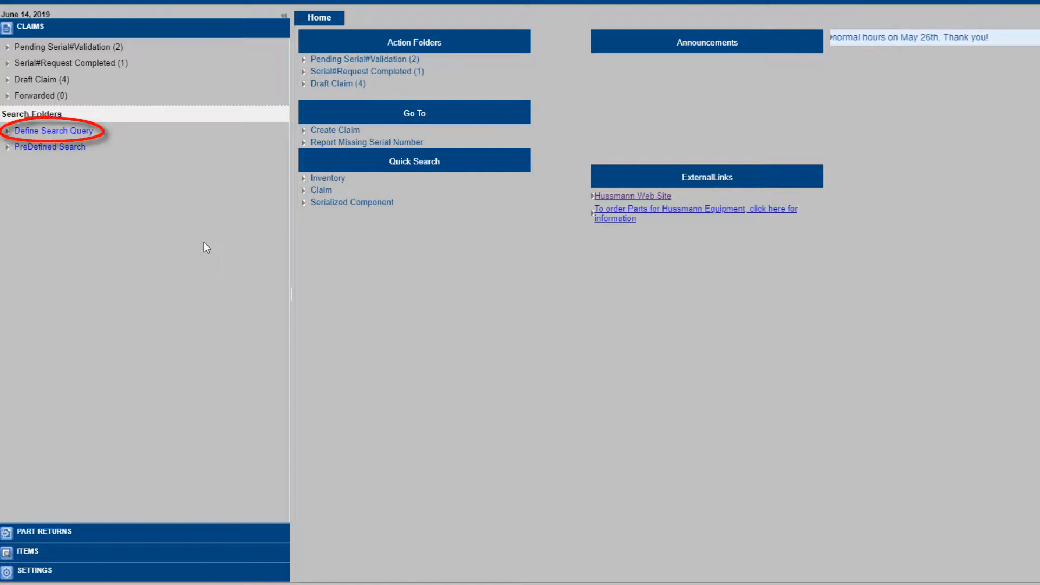
Step: Define a new search query, adding an 'Assigned To starts with' condition row and opening its field list
left_click(87, 132)
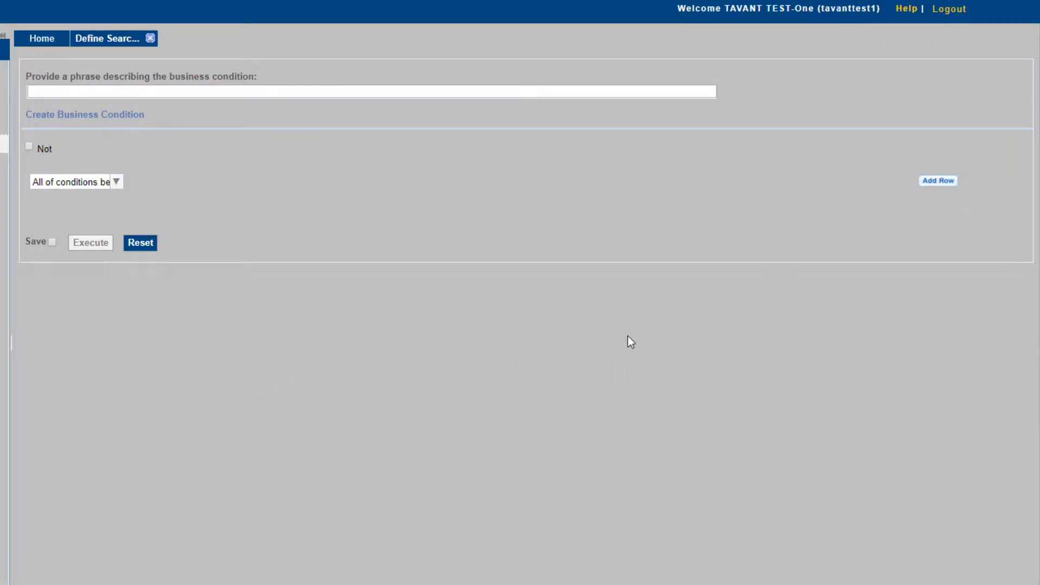
left_click(940, 181)
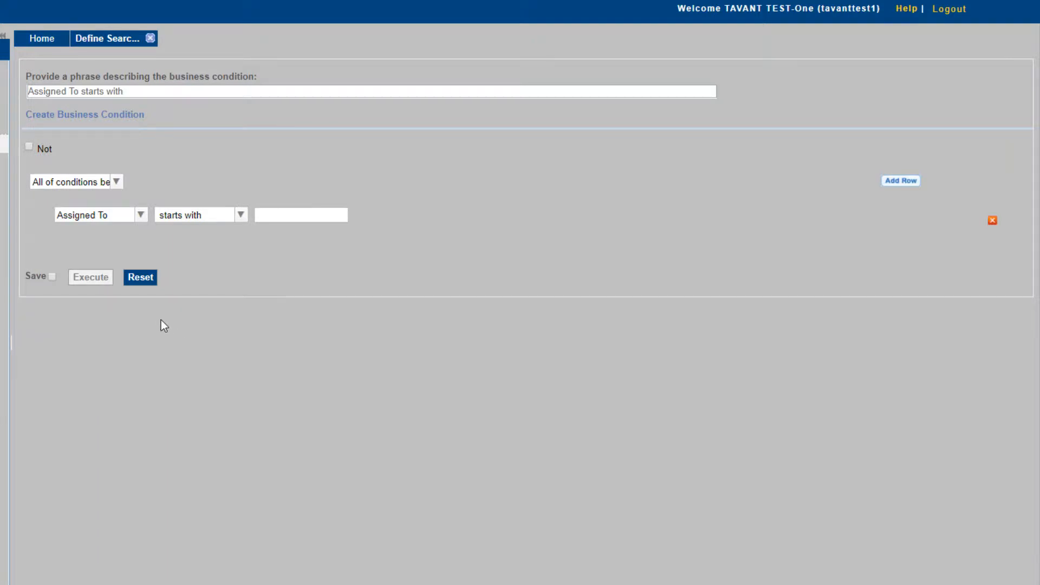
left_click(141, 216)
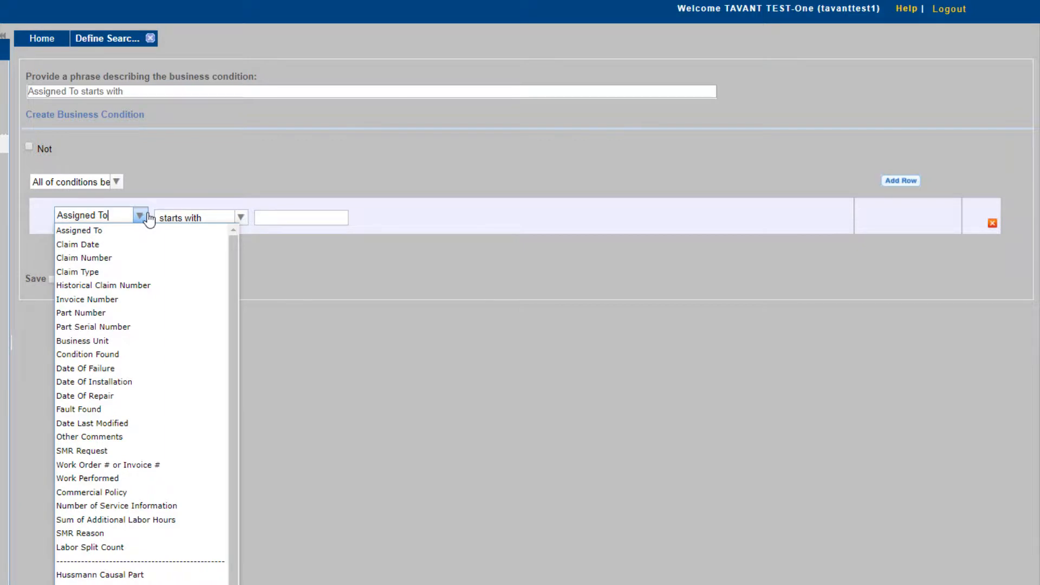
Step: Set the condition field to Work Order # or Invoice # and the operator to contains
left_click(130, 466)
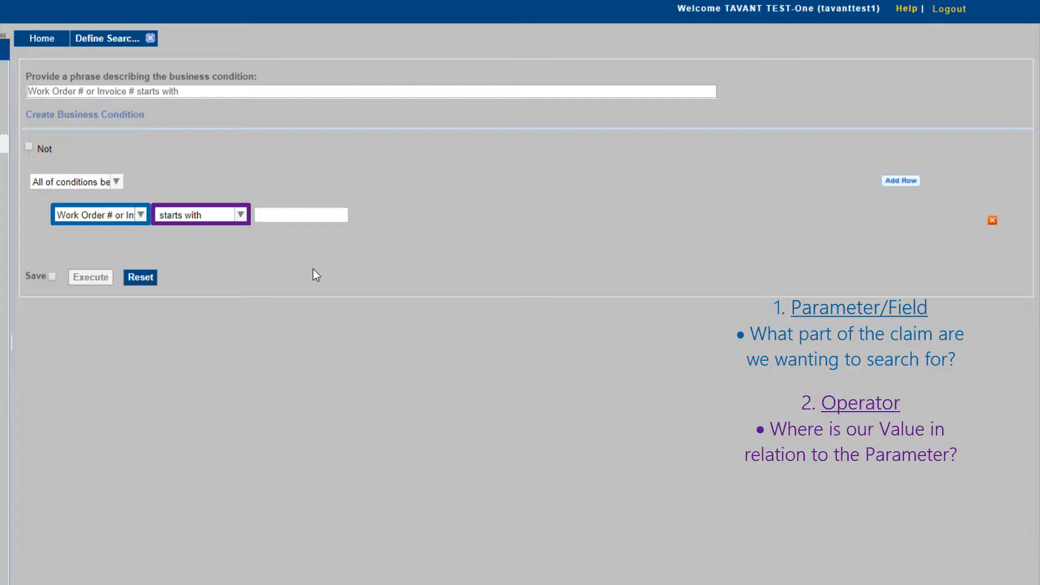
left_click(248, 220)
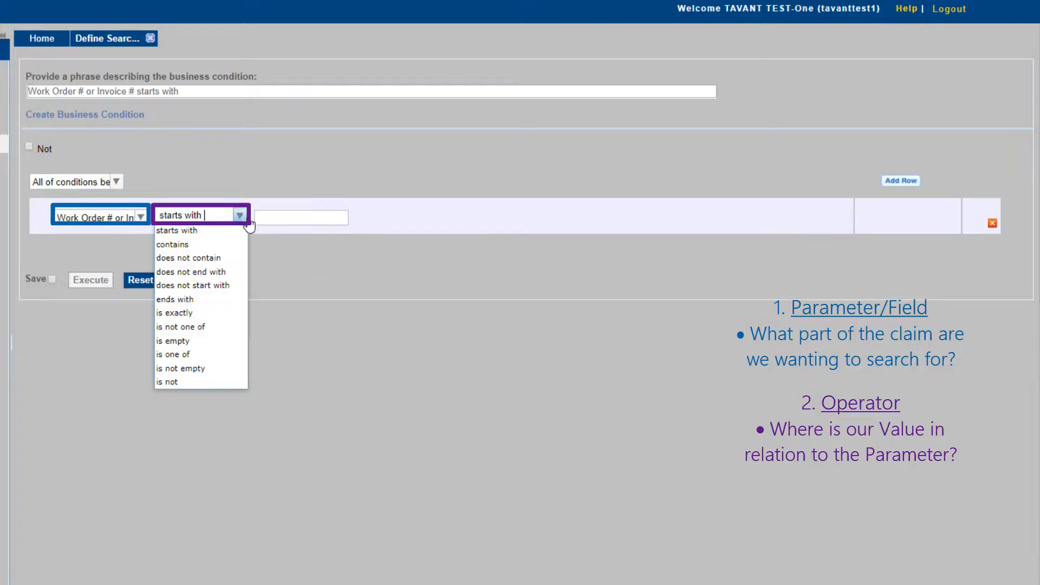
left_click(196, 244)
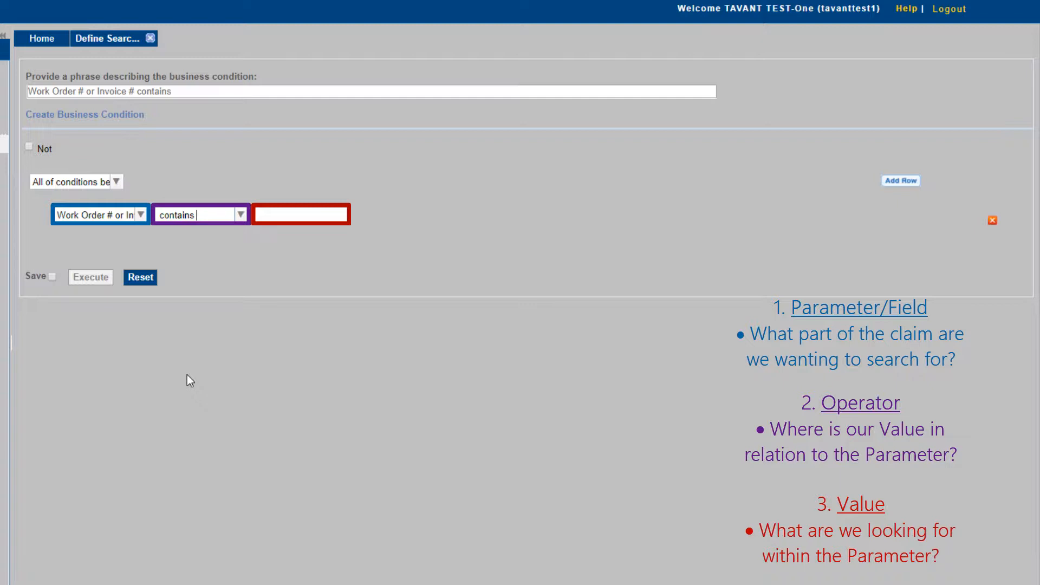
Step: Enter 123 as the condition value and add a second condition row
left_click(303, 215)
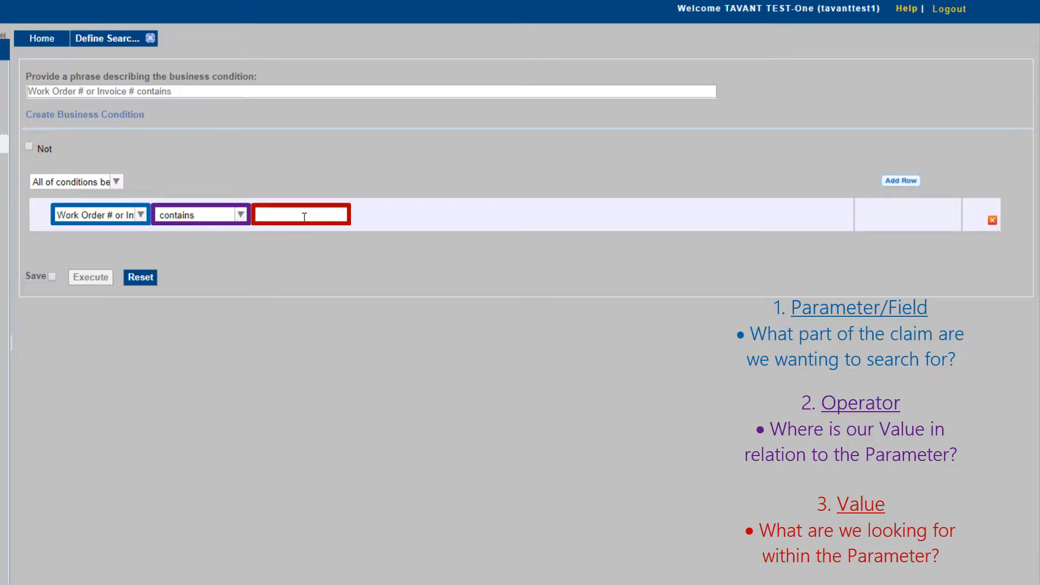
type("123")
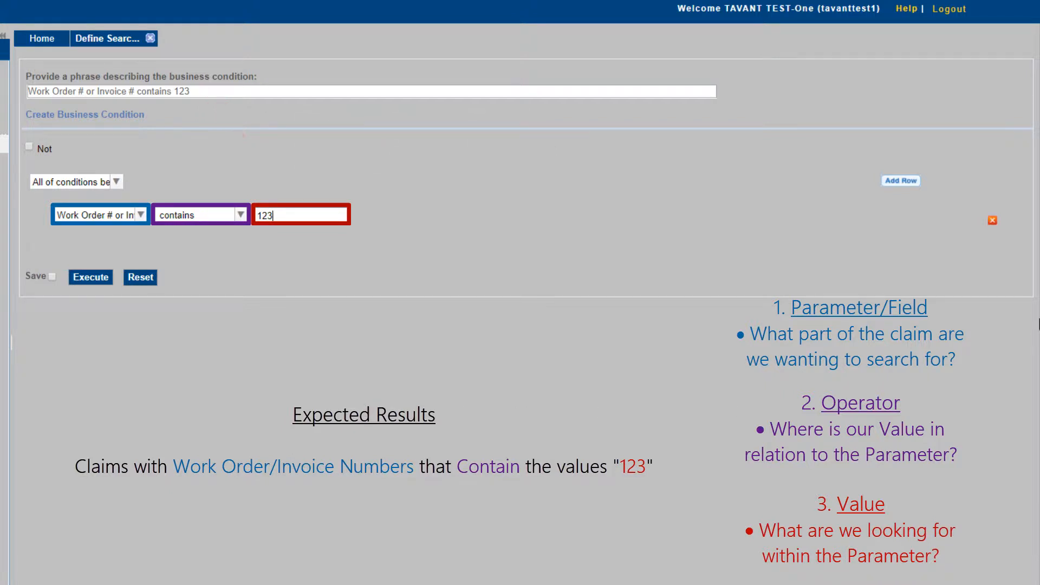
left_click(904, 184)
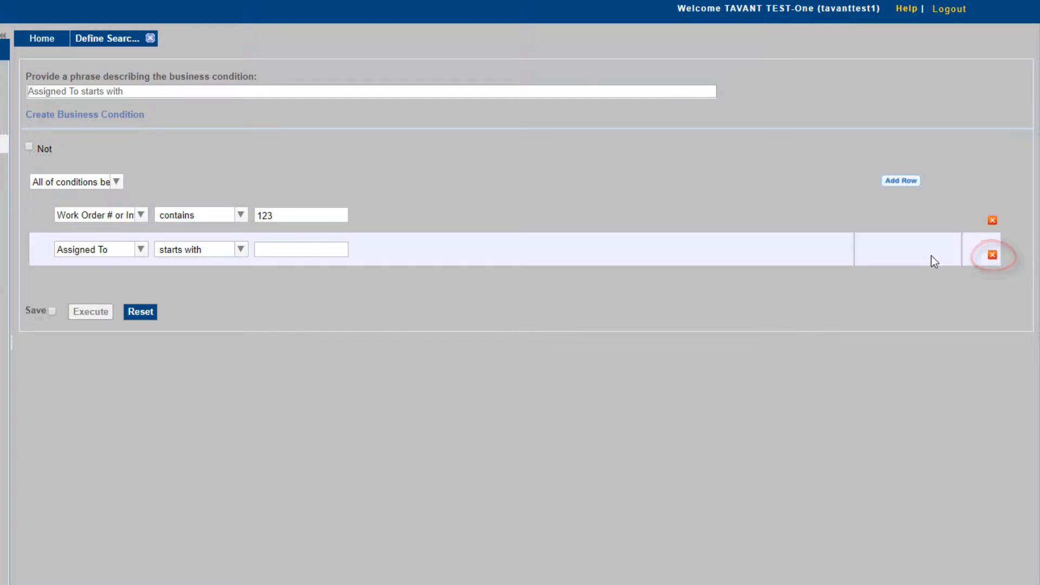
Step: Delete the second Assigned To row and execute the query, returning four claims
left_click(993, 256)
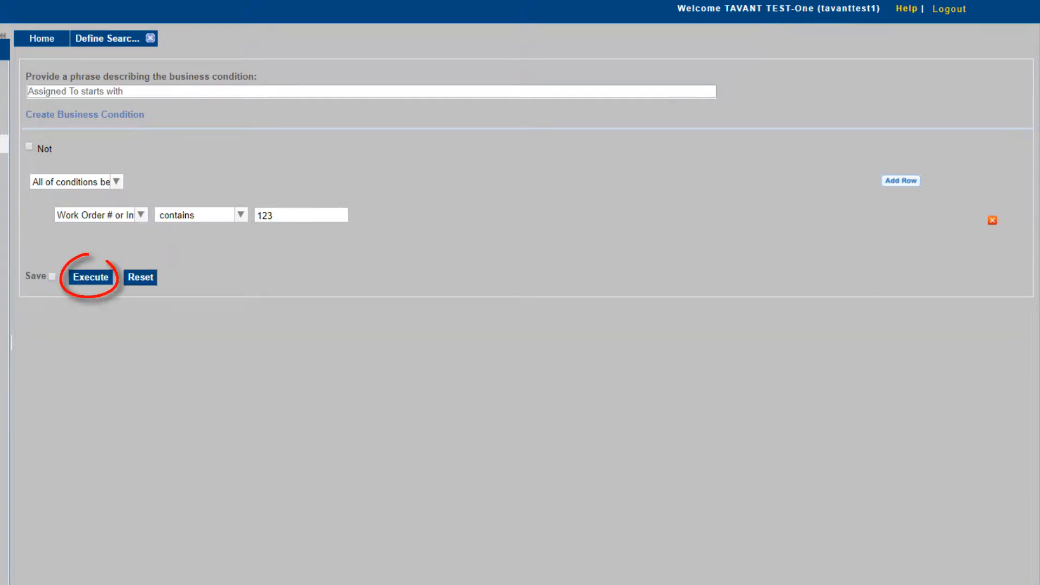
left_click(100, 278)
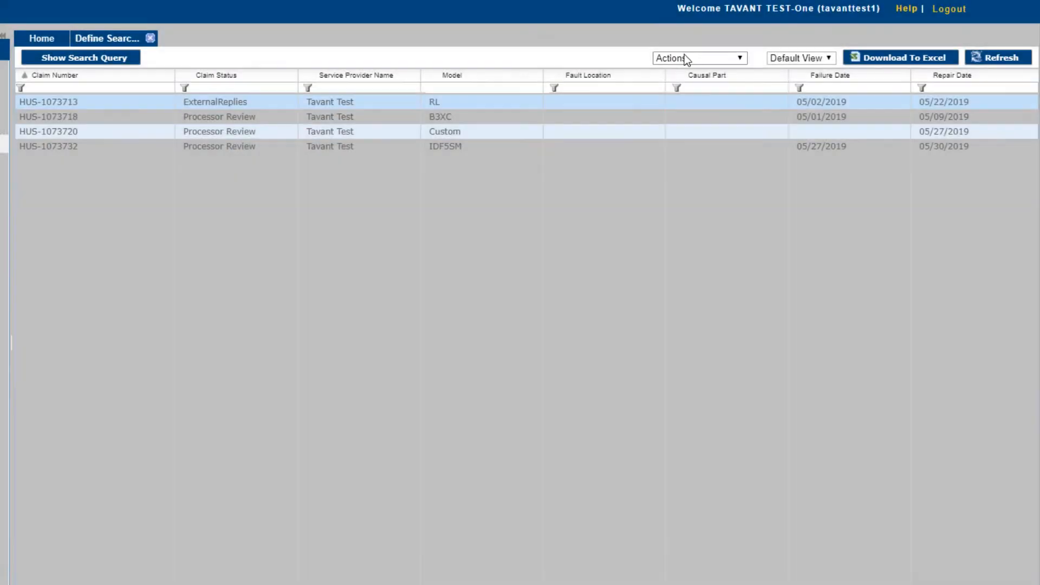
Step: Create a new inbox view from the Actions menu named 'Claim View'
left_click(686, 57)
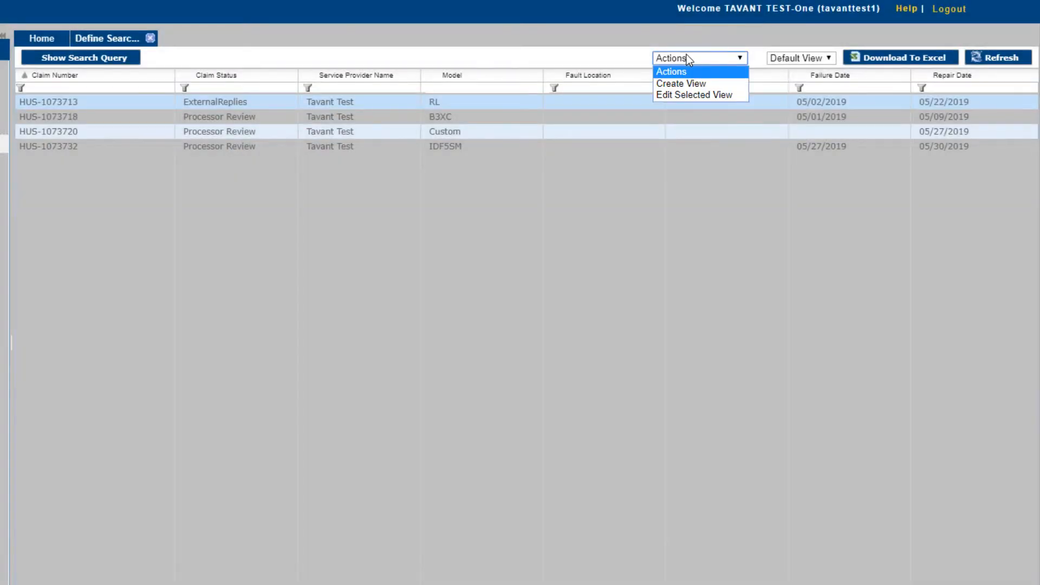
left_click(692, 86)
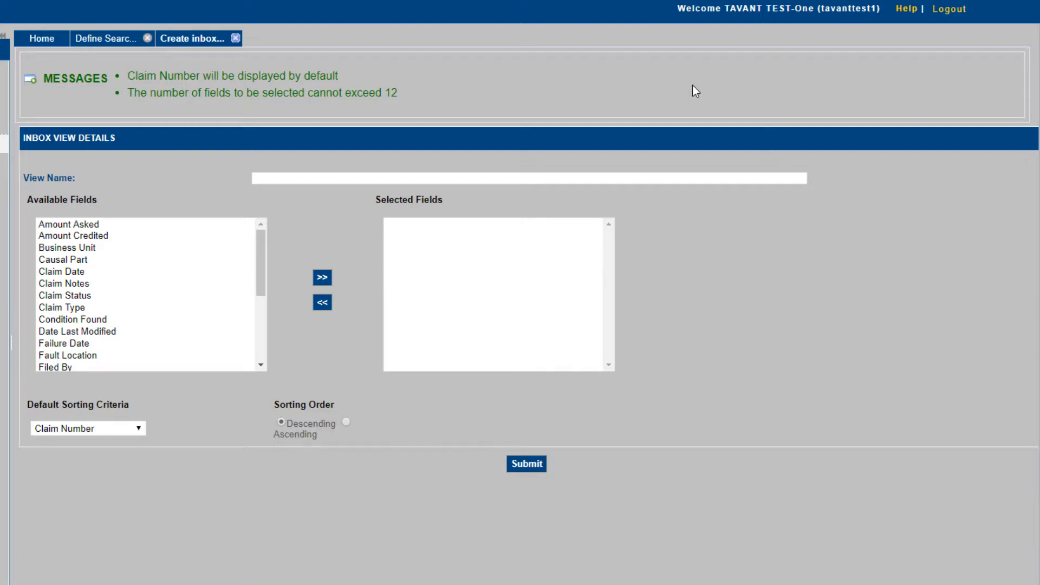
left_click(396, 178)
type("Claim View")
Step: Add Claim Status and Work Order # or Invoice # columns, keeping Claim Number as the sort
left_click(71, 296)
left_click(322, 277)
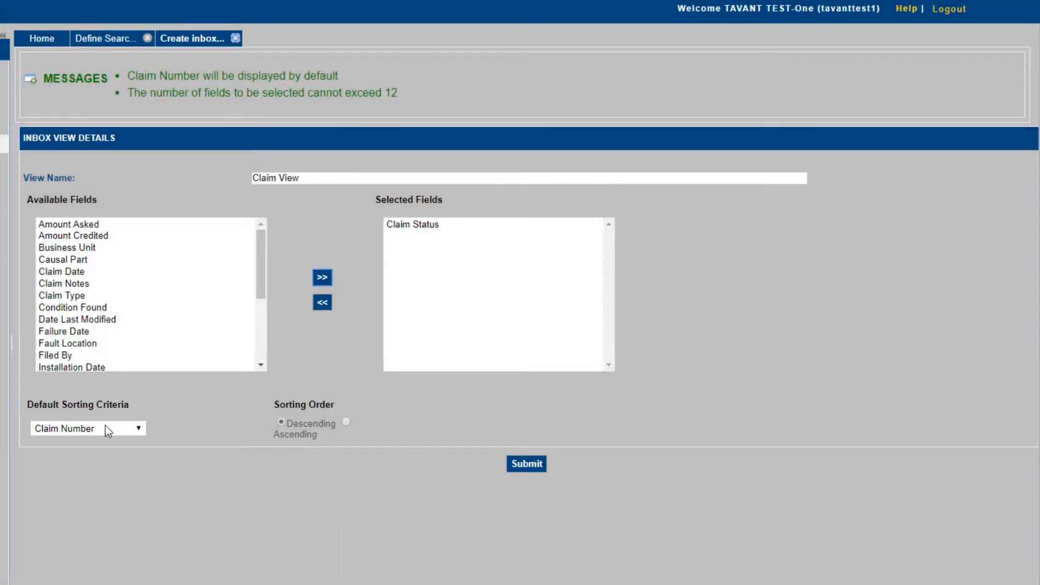
left_click(119, 428)
left_click(119, 428)
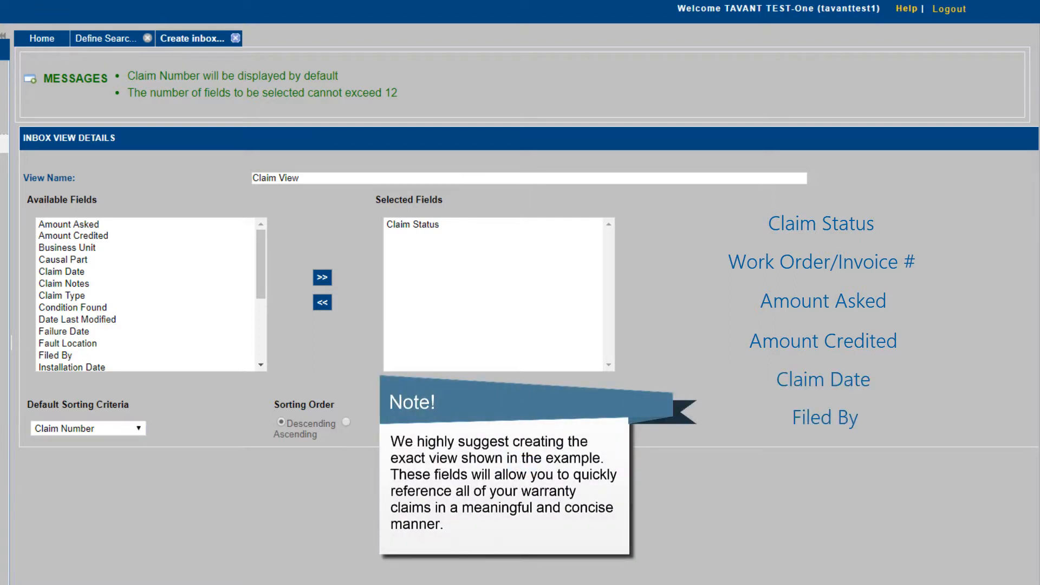
scroll(133, 353, "down", 4)
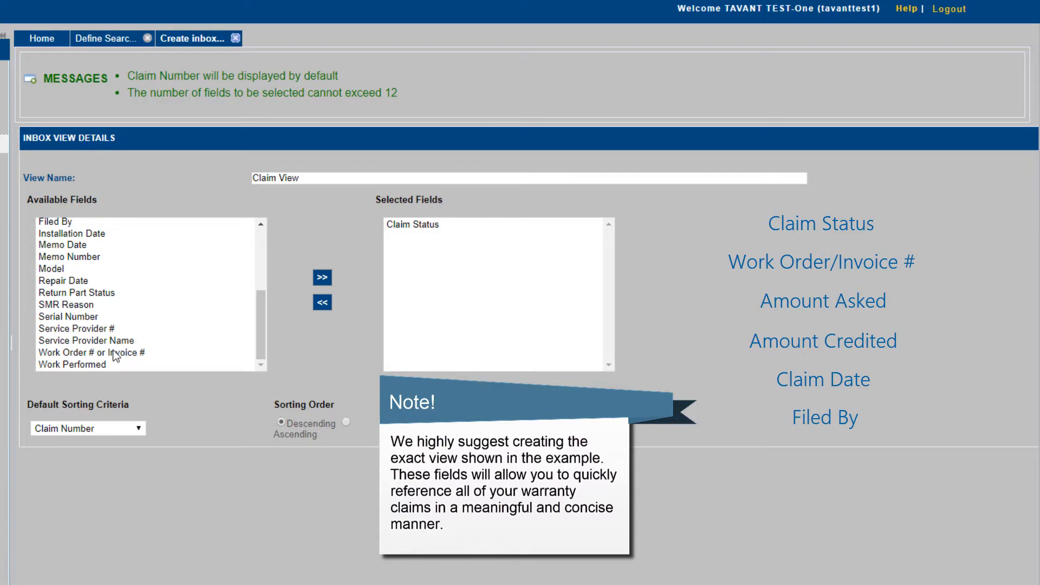
left_click(112, 352)
left_click(322, 277)
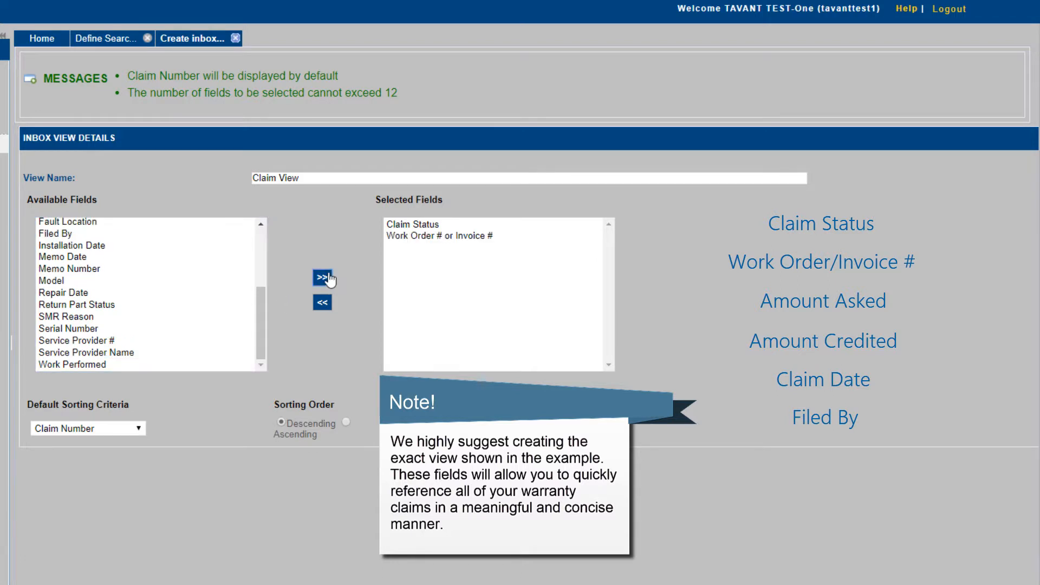
scroll(136, 334, "up", 4)
Step: Add Amount Asked, Amount Credited, Claim Date and Filed By columns, then submit the view
left_click(100, 224)
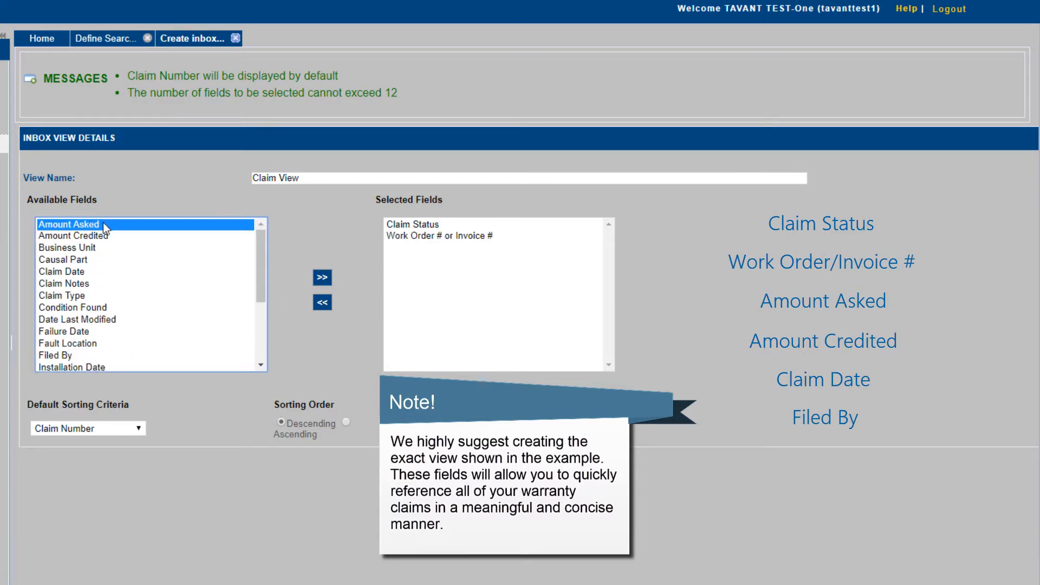
left_click(322, 277)
left_click(97, 227)
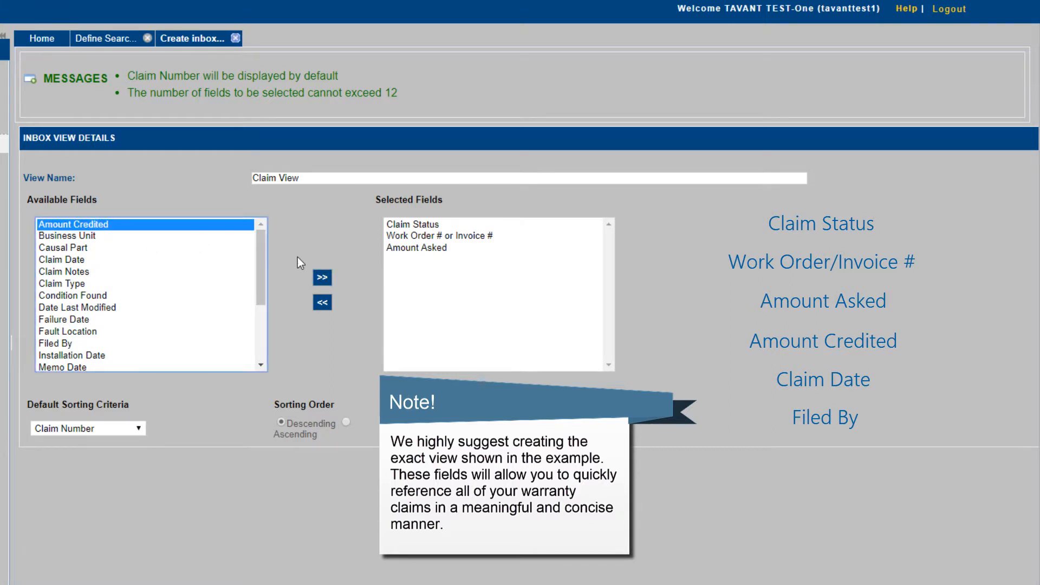
left_click(323, 278)
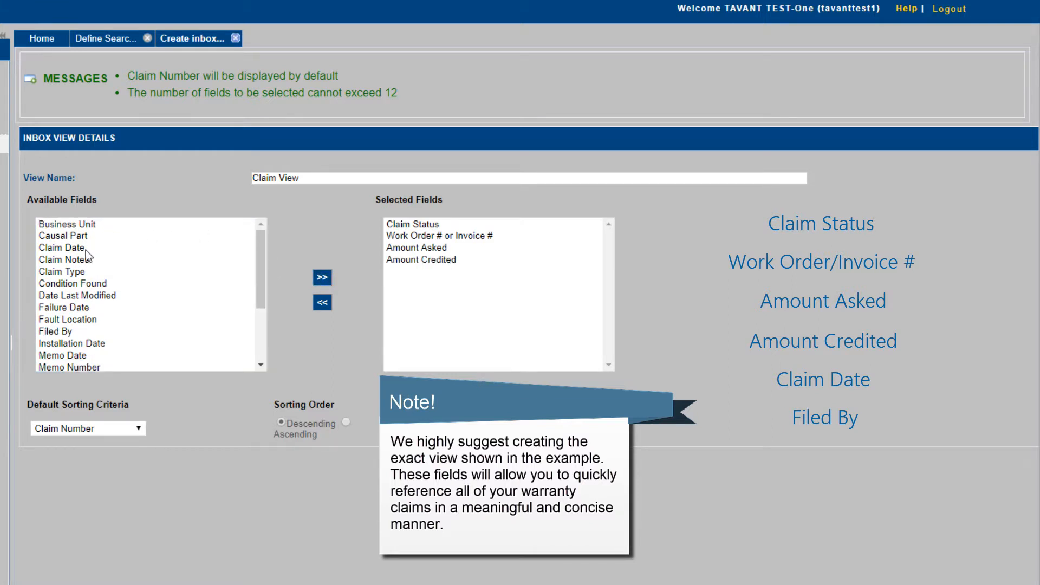
left_click(86, 249)
left_click(320, 276)
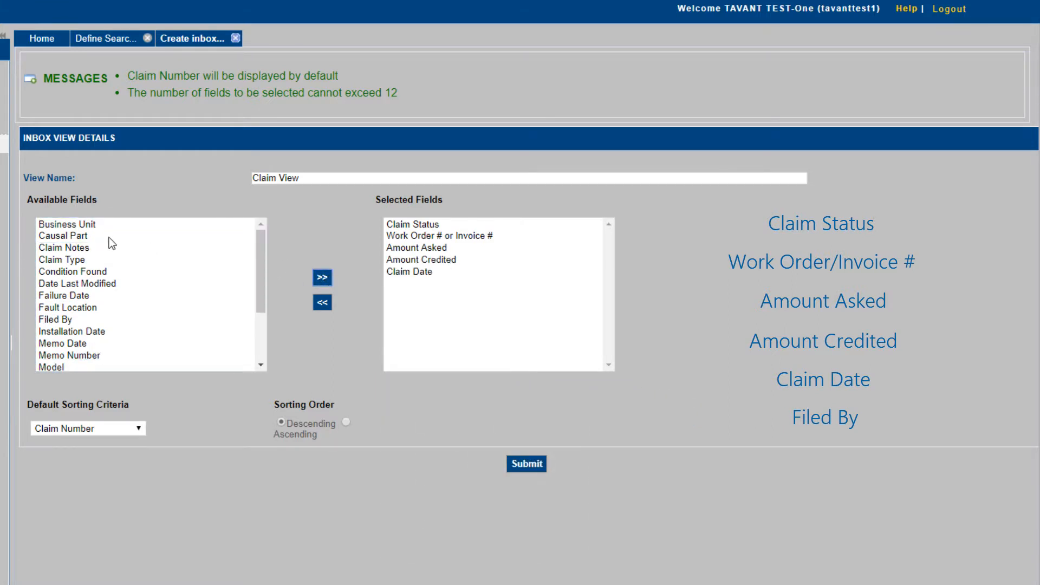
left_click(103, 320)
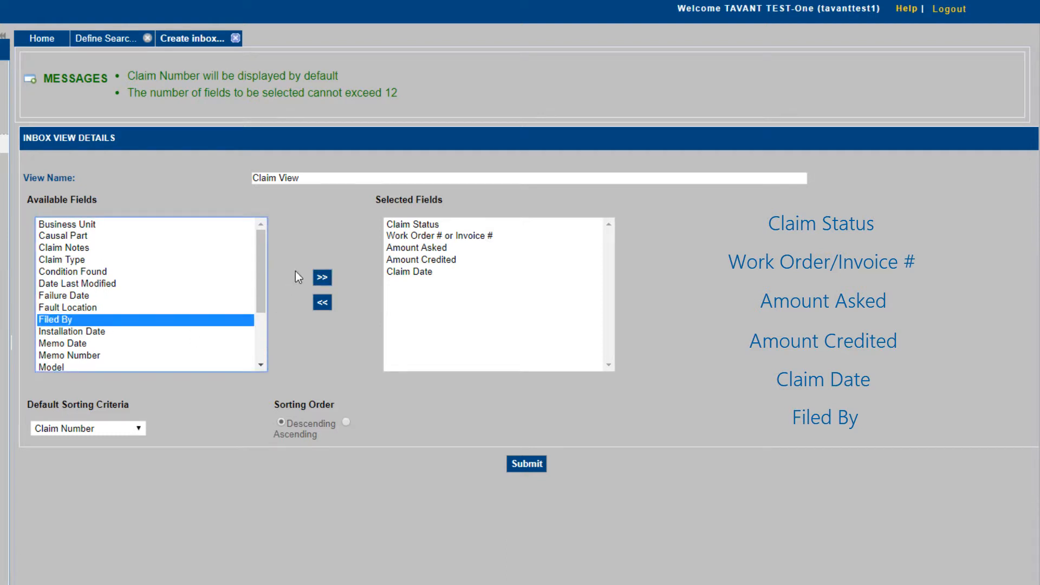
left_click(322, 277)
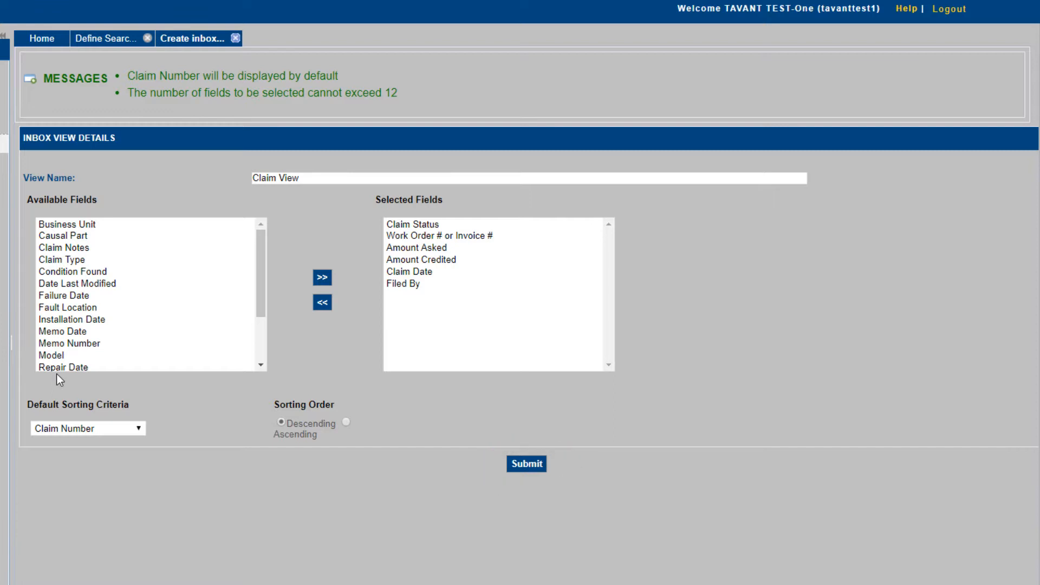
left_click(535, 468)
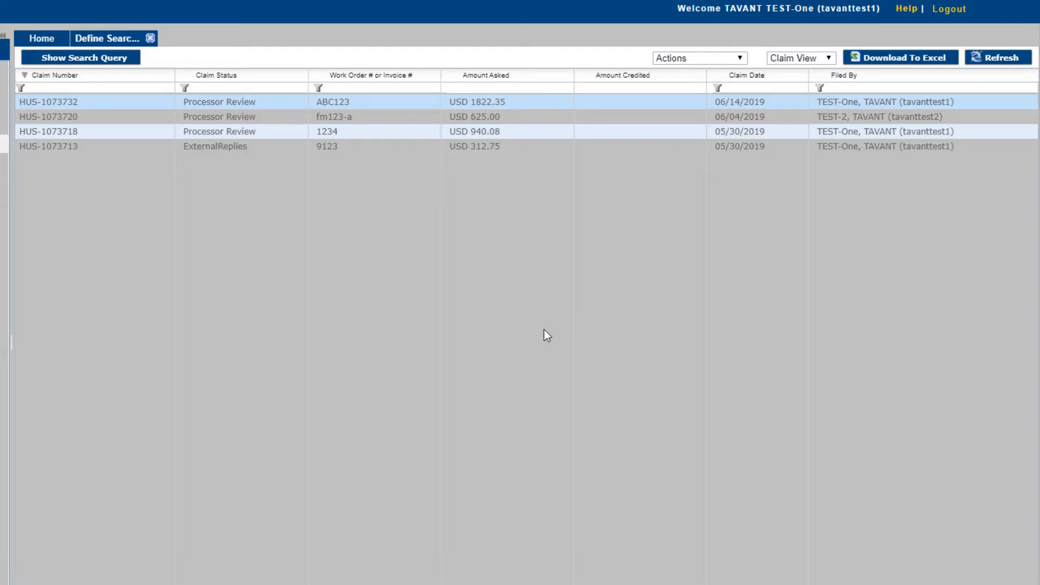
Step: Keep the results in Claim View, then close the Define Search tab to return home
left_click(791, 58)
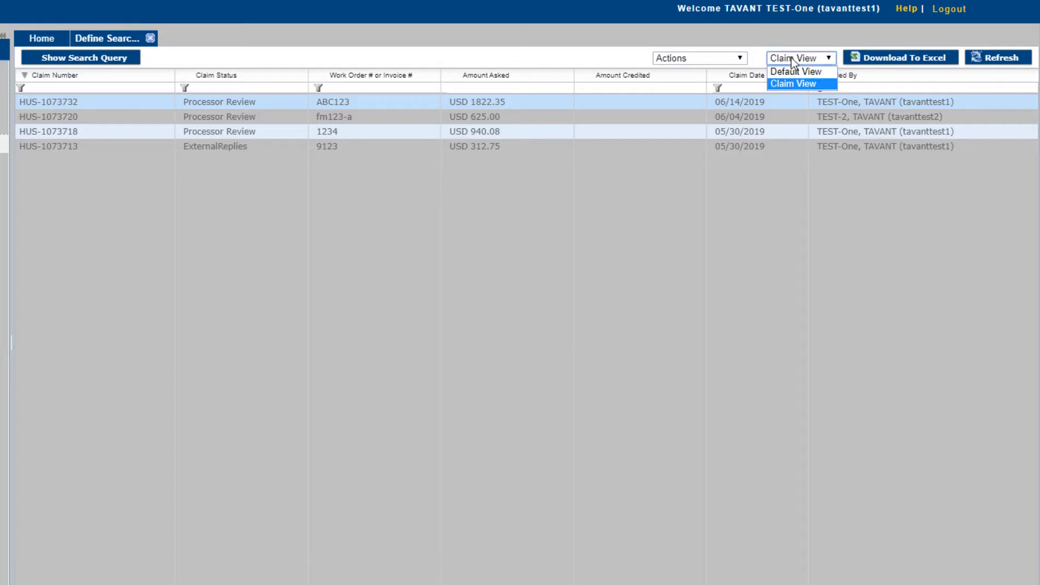
left_click(734, 219)
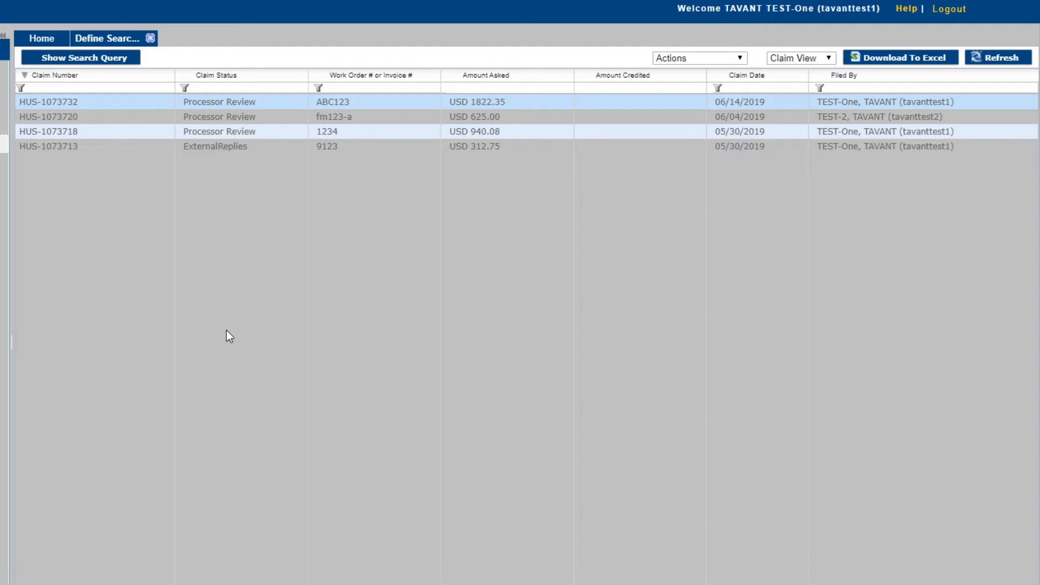
left_click(151, 38)
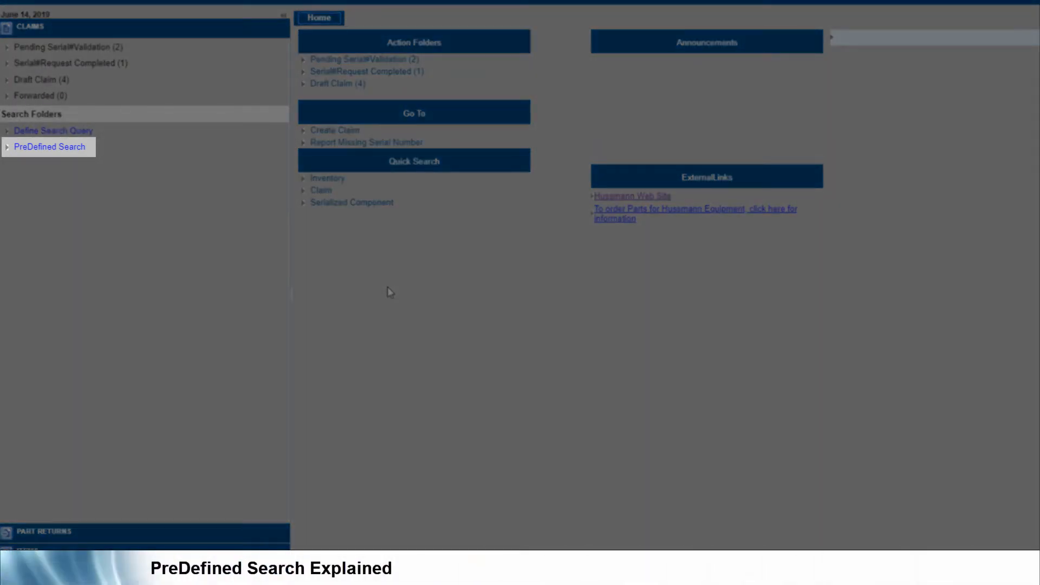
Step: Open the PreDefined Search claim form from Search Folders
left_click(76, 152)
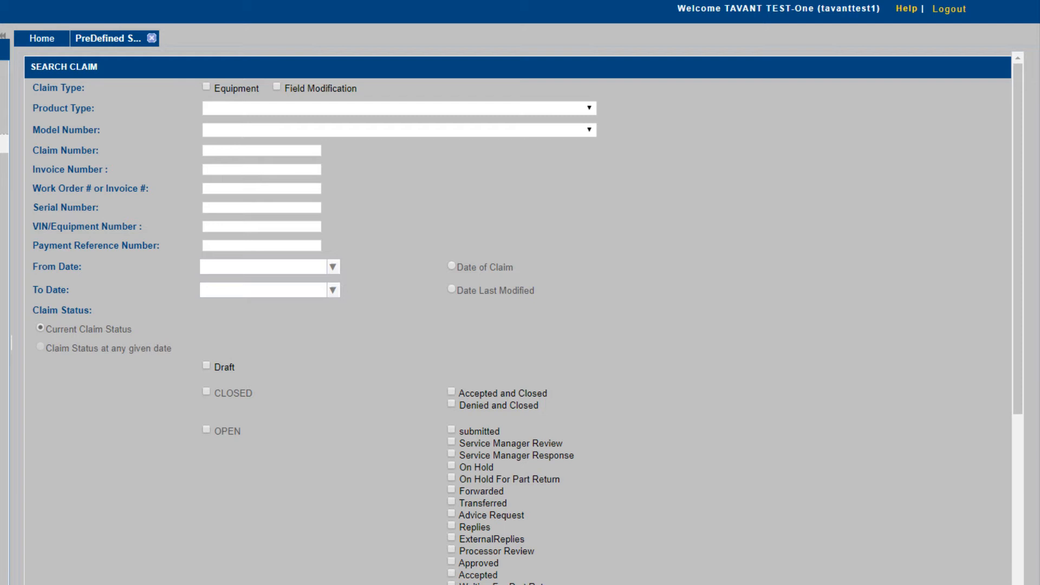
Step: Submit the Search Claim form without filling in any criteria
scroll(557, 146, "down", 7)
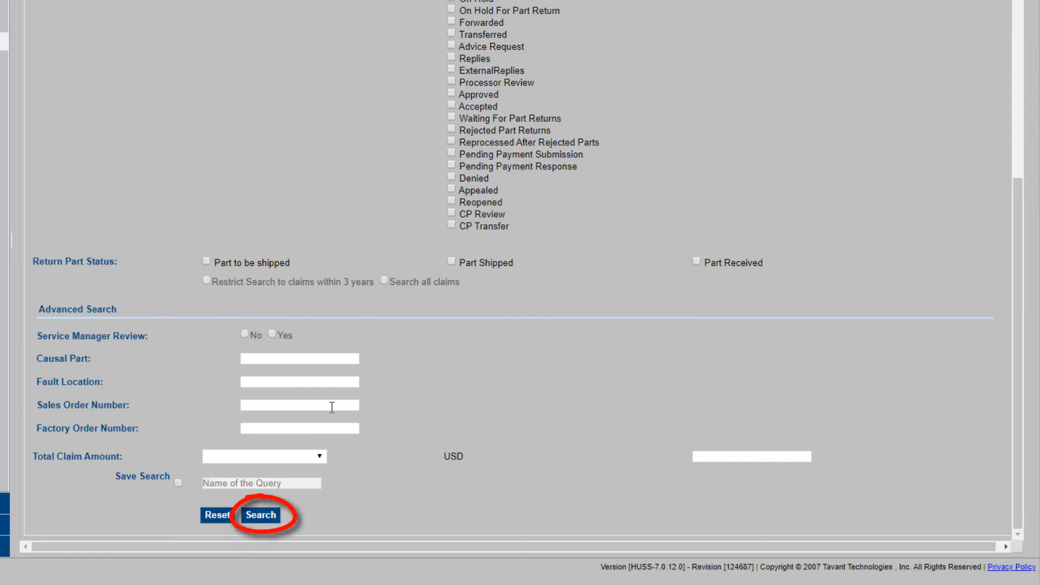
left_click(268, 517)
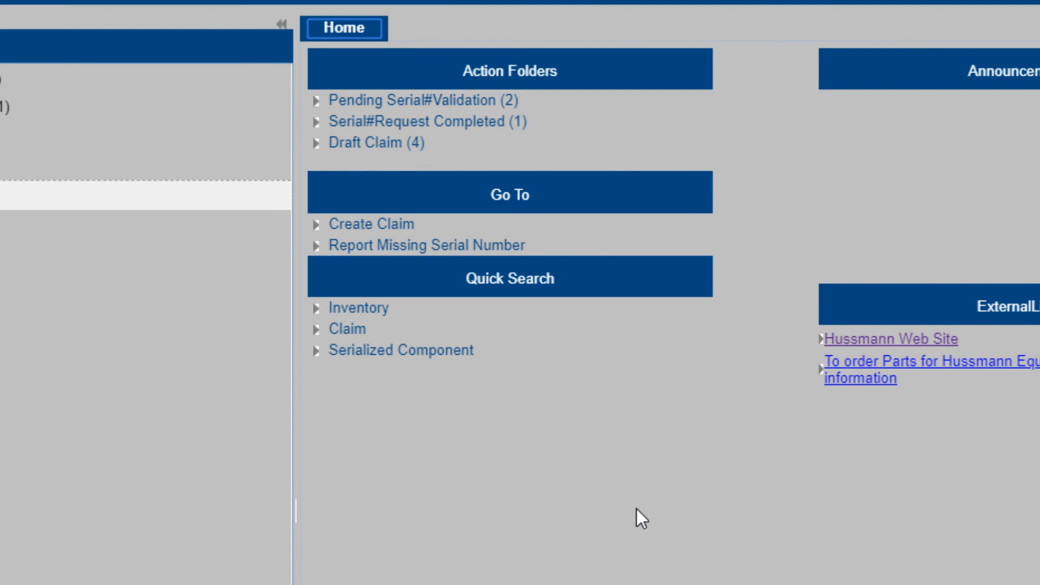
Step: Paste a claim number into the Claim quick search, view that claim, and scroll through its details
left_click(347, 329)
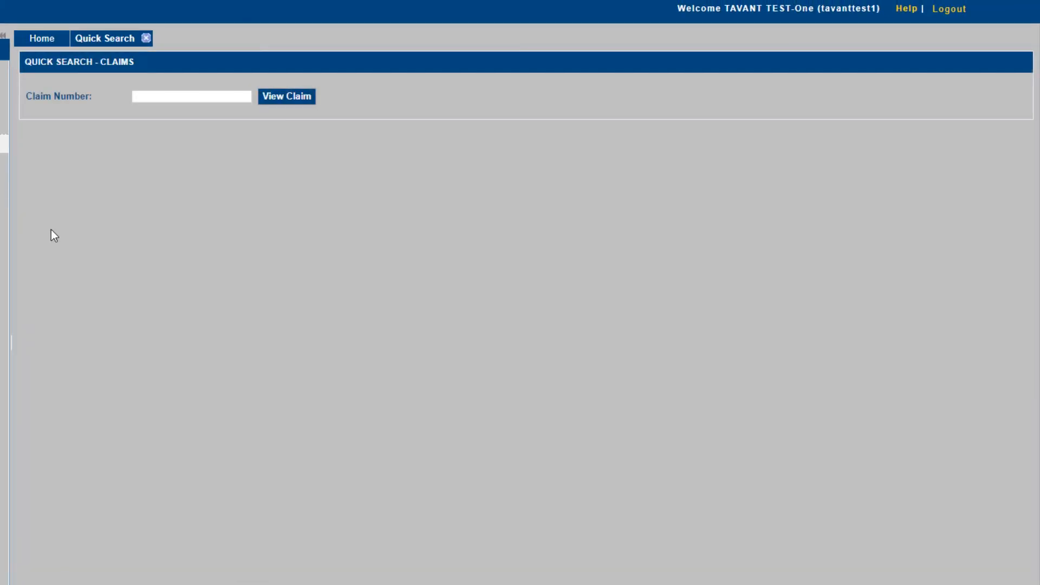
left_click(167, 98)
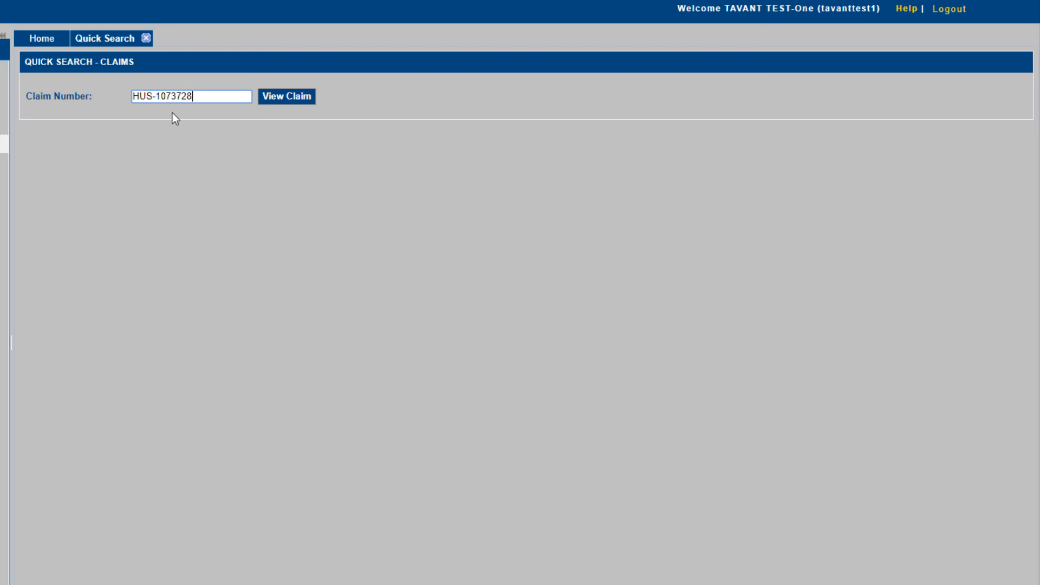
left_click(286, 100)
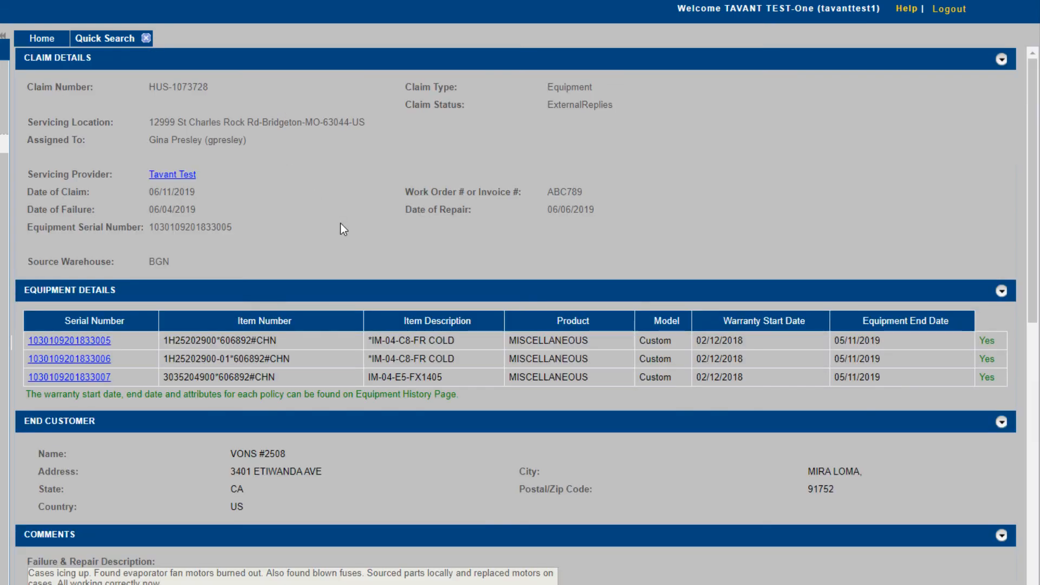
scroll(405, 337, "down", 13)
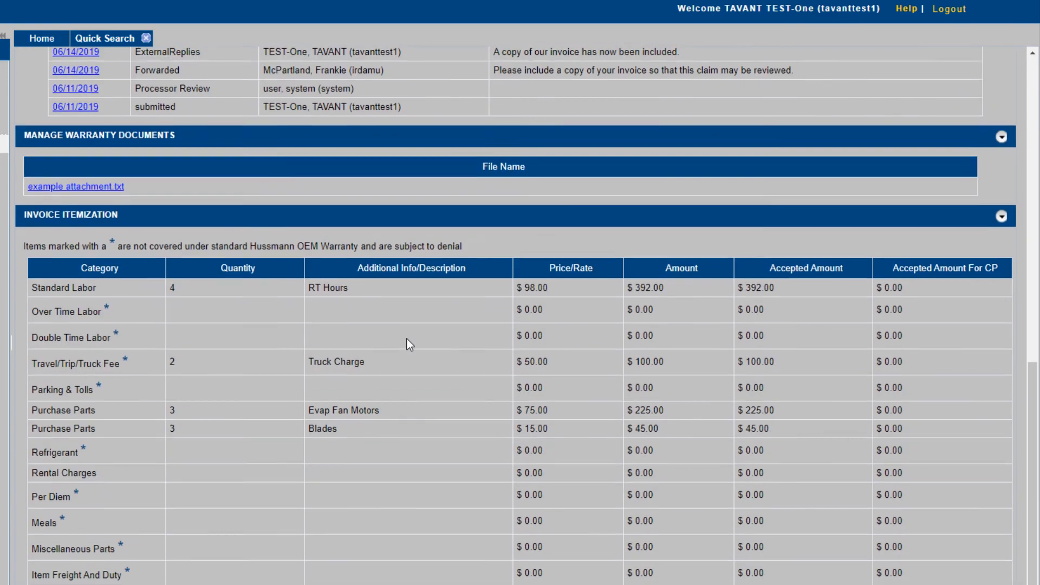
scroll(407, 338, "up", 12)
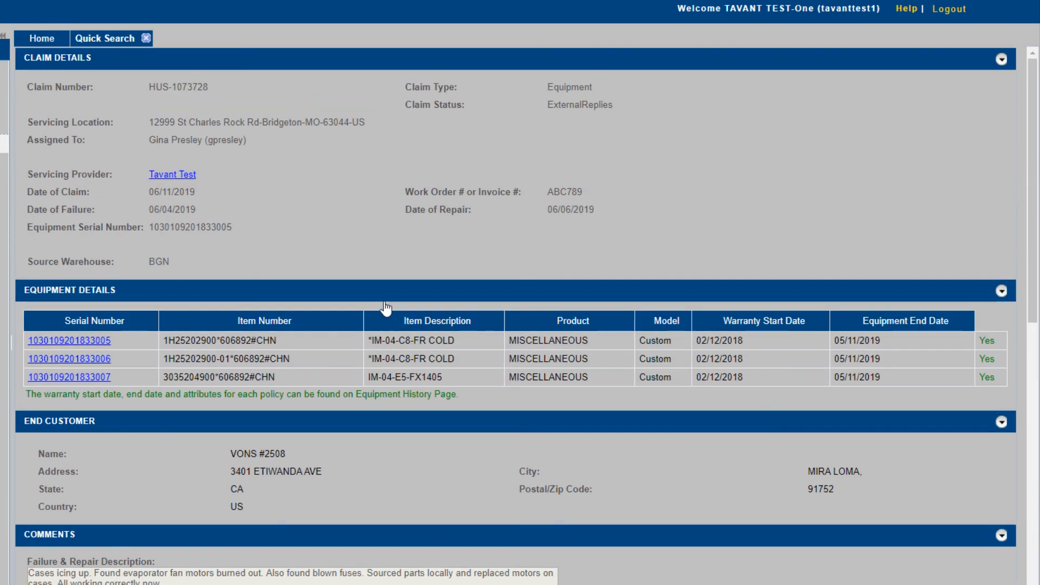